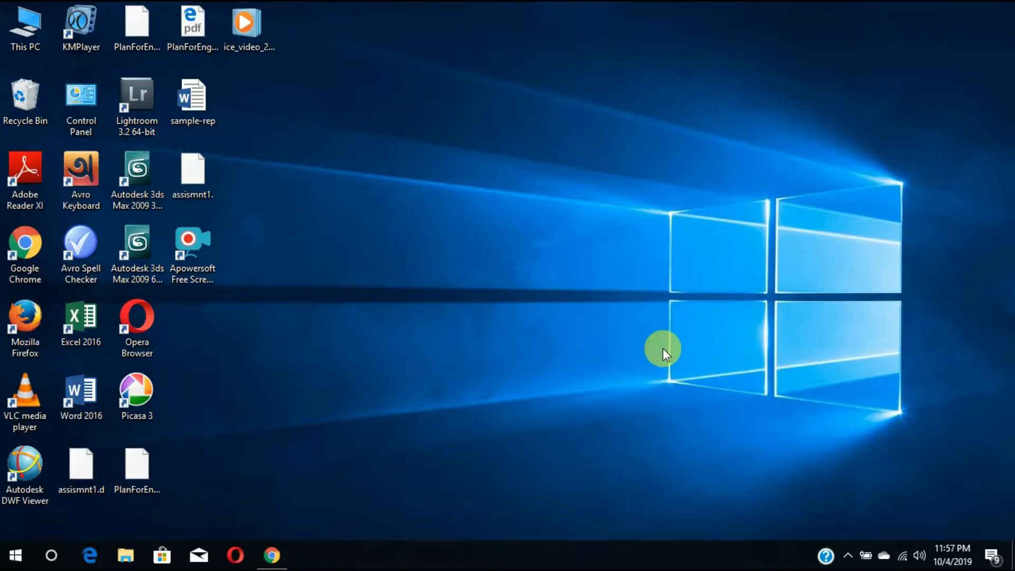
Open the Auto 2007 folder on the Important (F:) drive.
{"action": "double_click", "coordinate": [16, 42]}
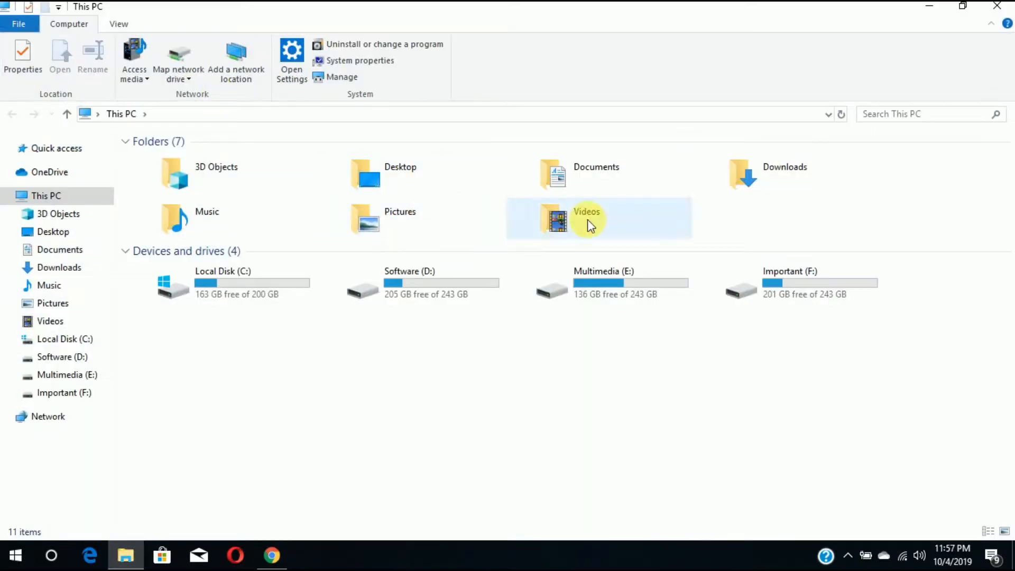
{"action": "double_click", "coordinate": [788, 286]}
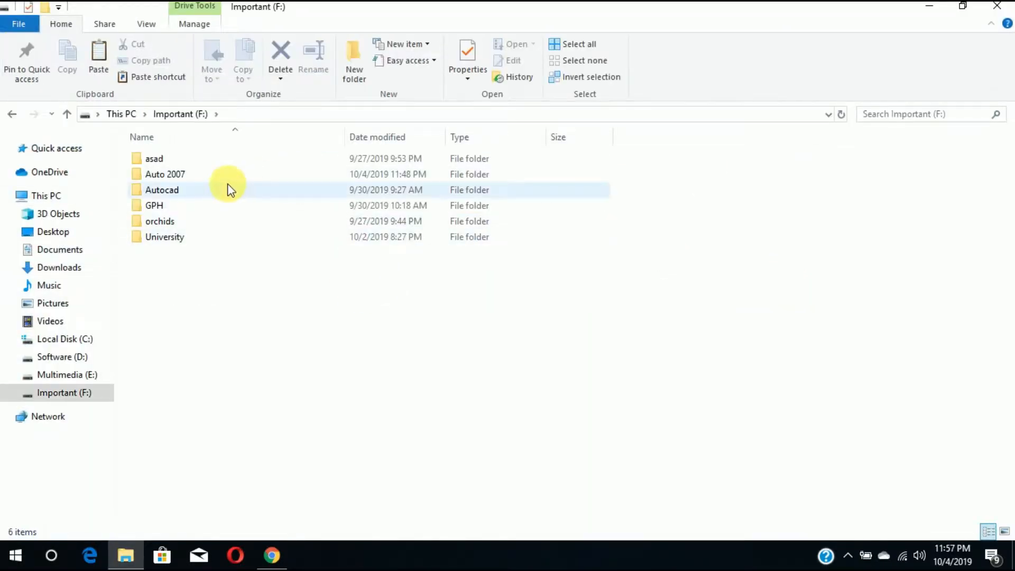
{"action": "left_click", "coordinate": [227, 178]}
{"action": "double_click", "coordinate": [227, 178]}
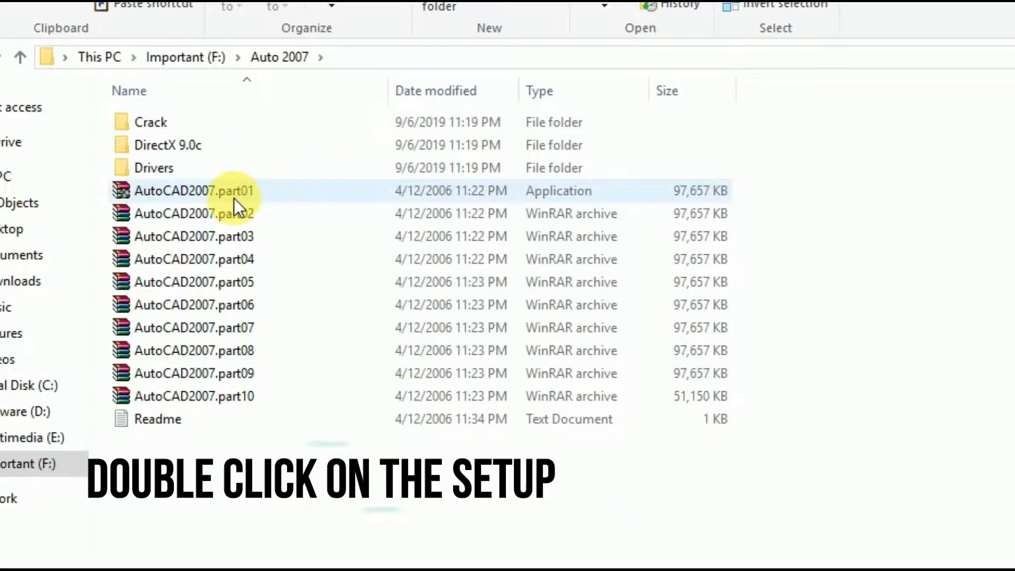
Run the AutoCAD2007.part01 self-extracting archive and extract it to C:\AutoCADTemp\, replacing all existing files.
{"action": "left_click", "coordinate": [210, 205]}
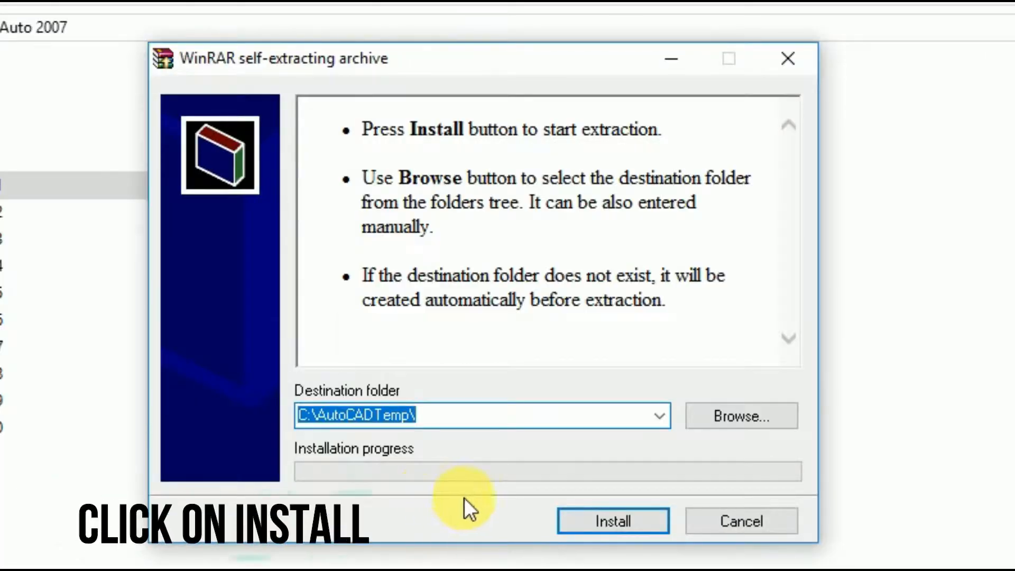
{"action": "left_click", "coordinate": [575, 401]}
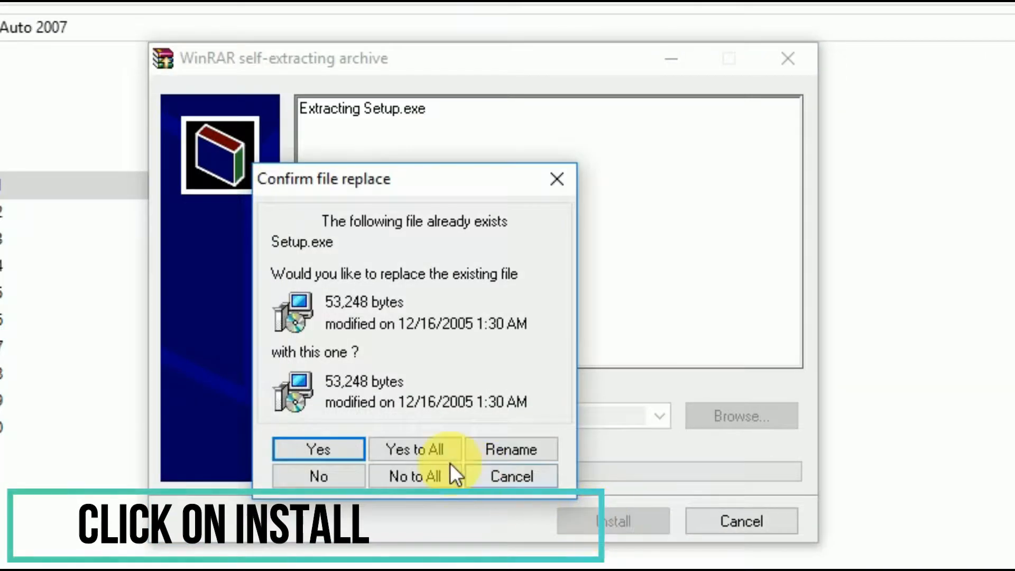
{"action": "left_click", "coordinate": [427, 449]}
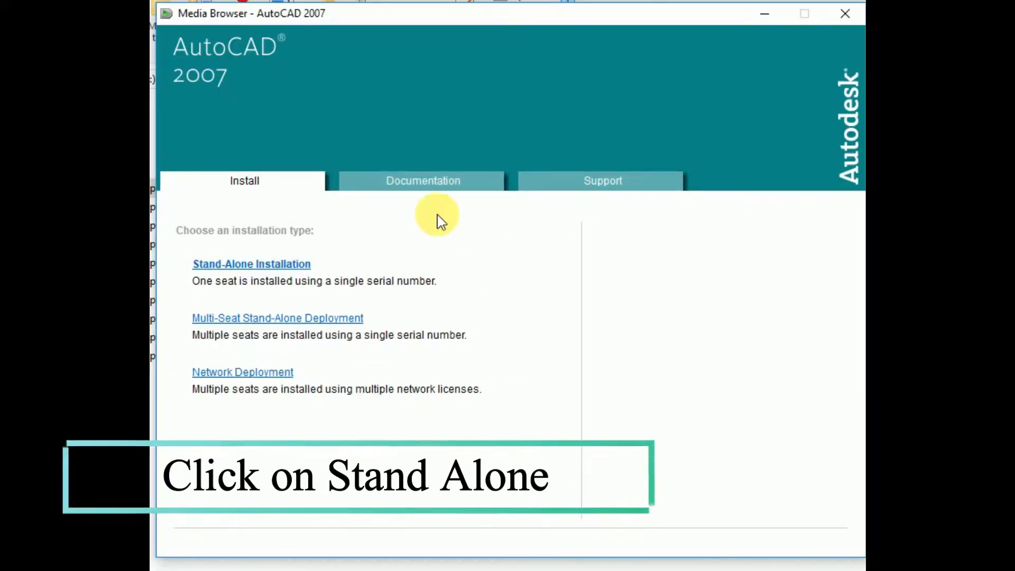
Start the stand-alone installation of AutoCAD 2007 and agree to install the required support components.
{"action": "left_click", "coordinate": [267, 270]}
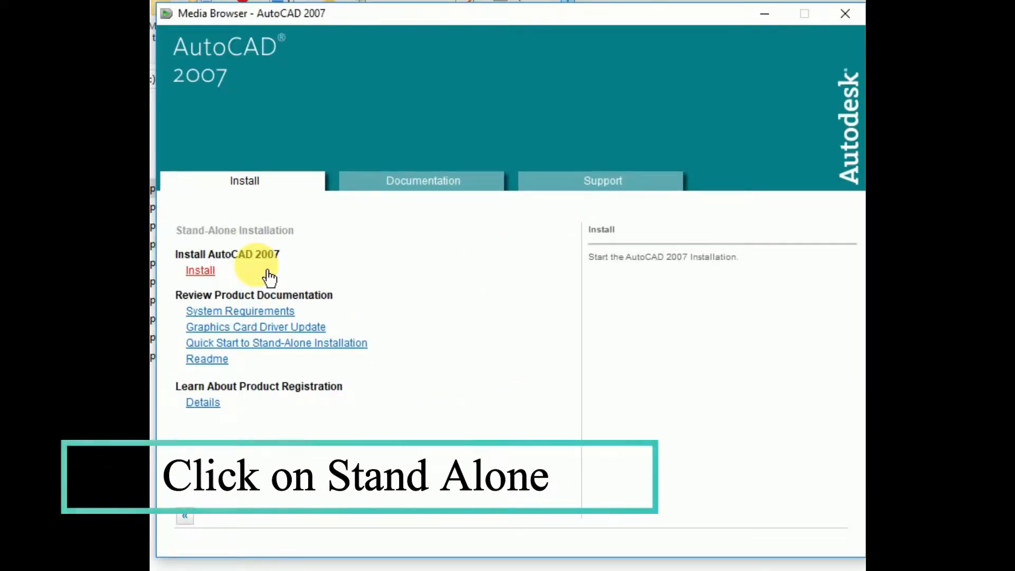
{"action": "left_click", "coordinate": [225, 281]}
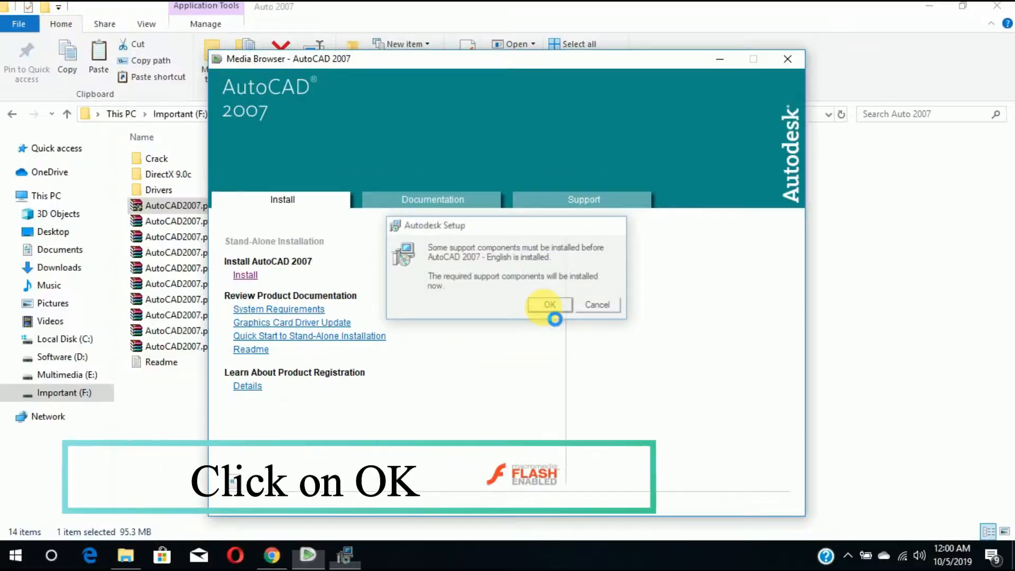
{"action": "left_click", "coordinate": [561, 307]}
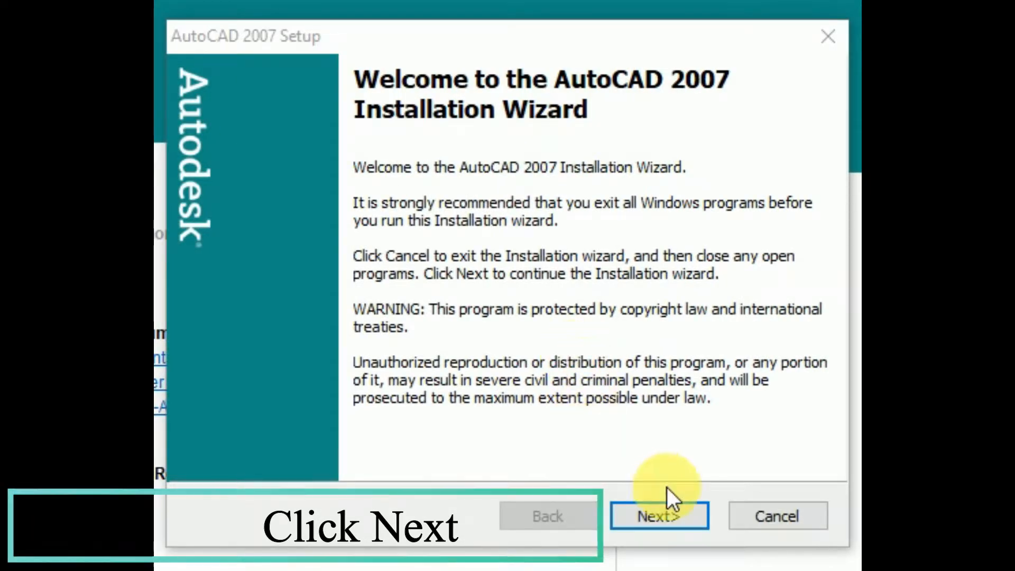
Accept the United States software license agreement and enter the serial number in the setup wizard.
{"action": "left_click", "coordinate": [661, 518]}
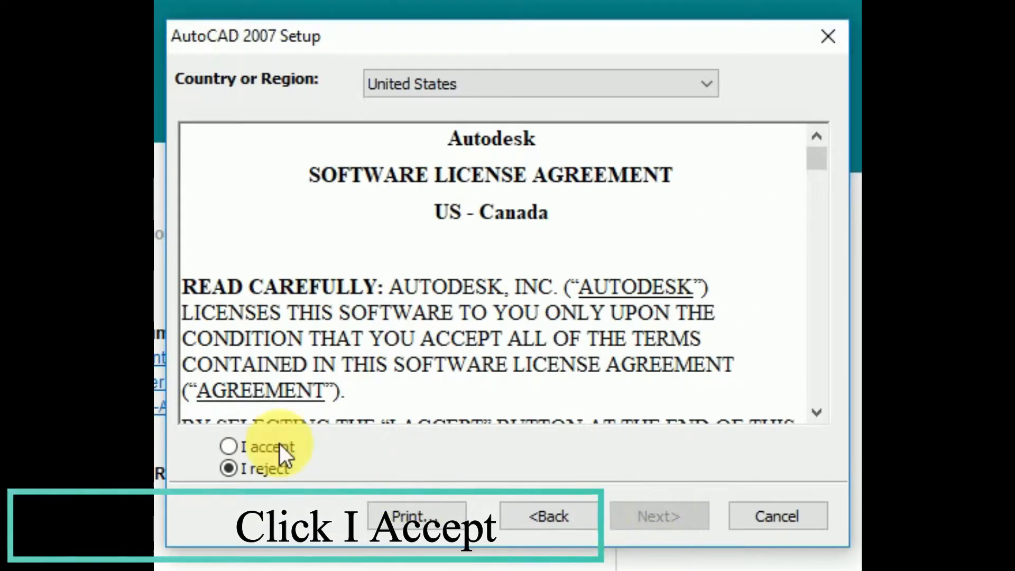
{"action": "left_click", "coordinate": [233, 447]}
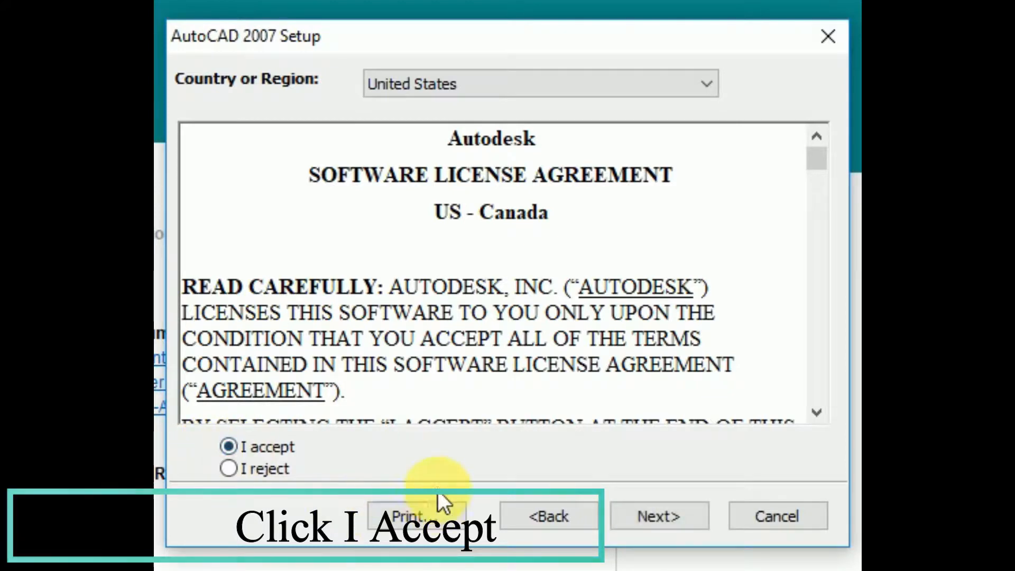
{"action": "left_click", "coordinate": [646, 513]}
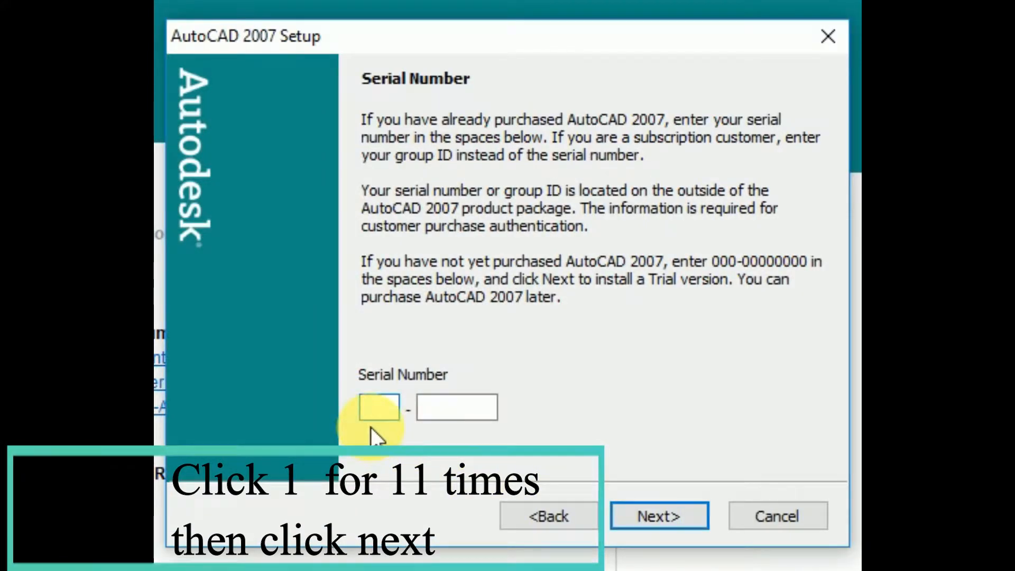
{"action": "type", "text": "11111111111"}
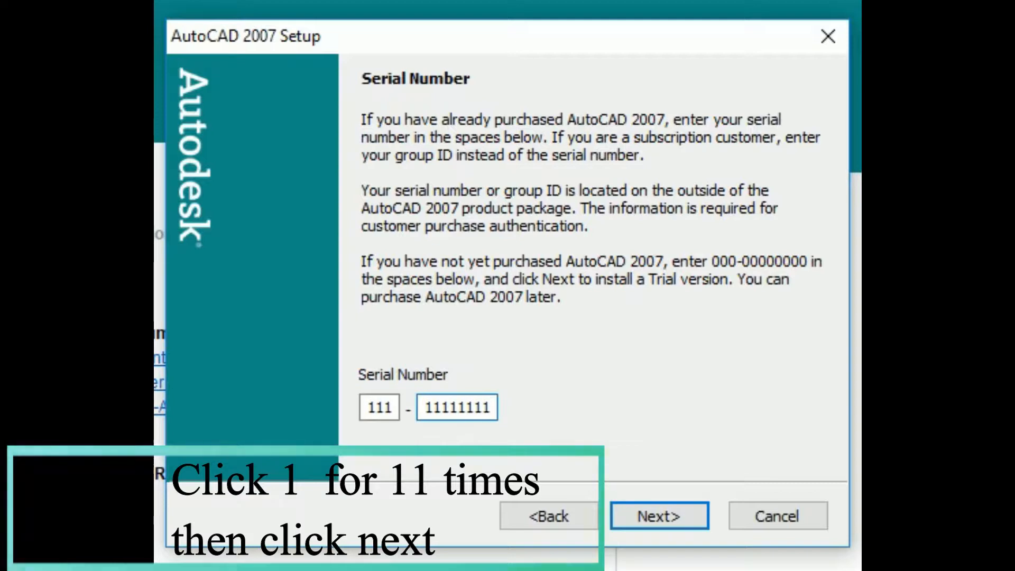
{"action": "left_click", "coordinate": [678, 525]}
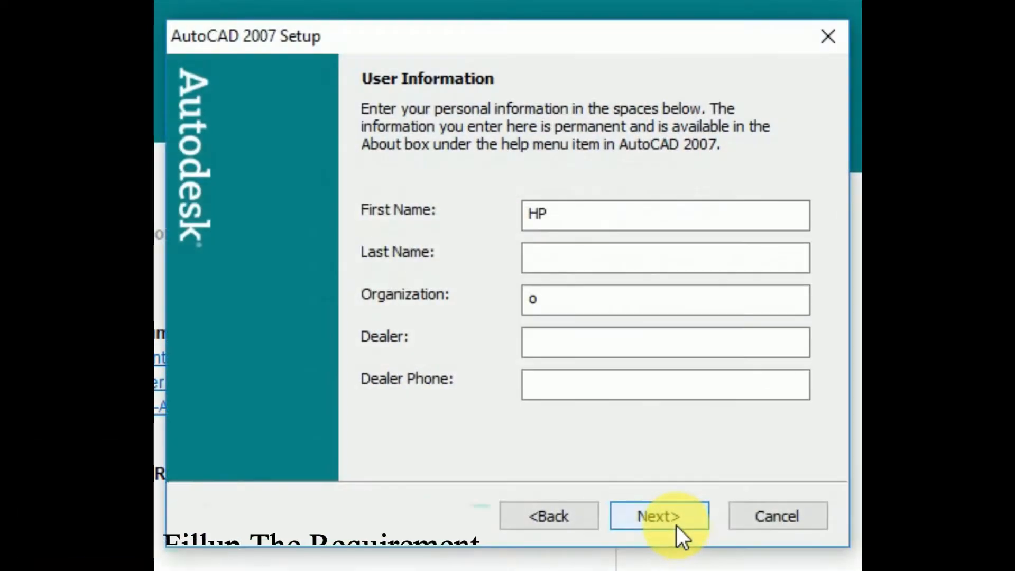
Complete the user information with the last name, "jhffhc" as the dealer, and a dealer phone entry.
{"action": "left_click", "coordinate": [629, 273]}
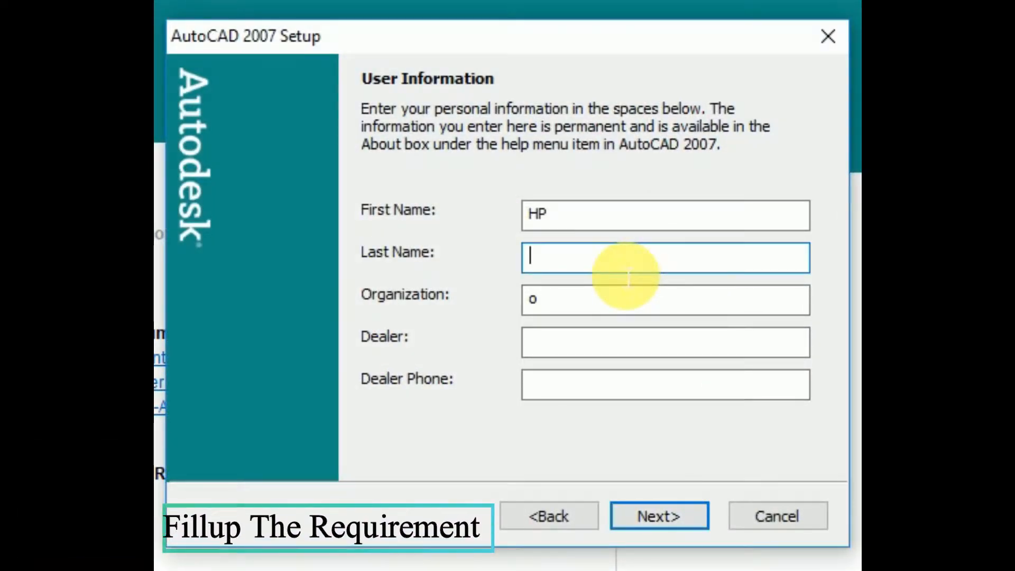
{"action": "type", "text": "asad"}
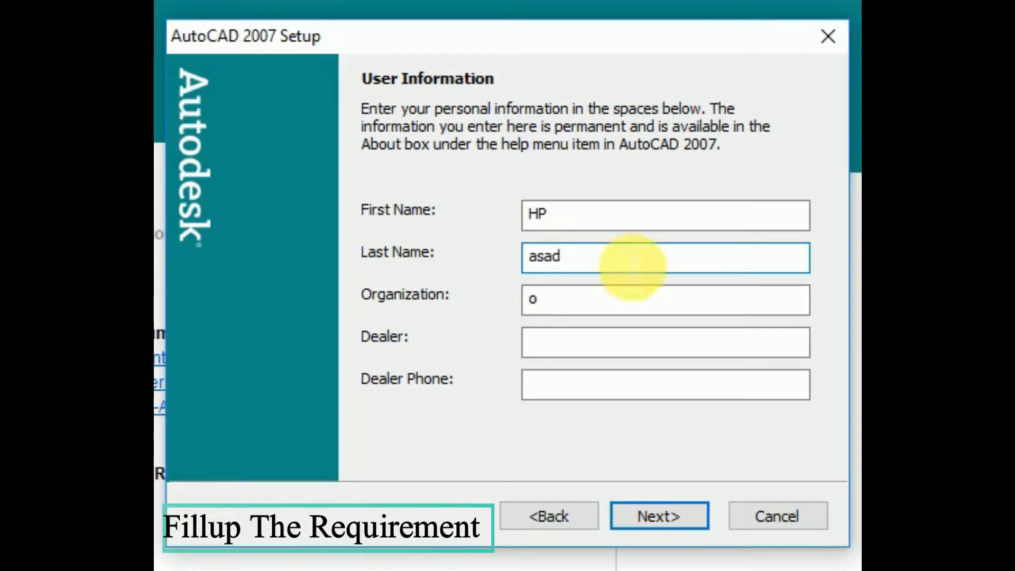
{"action": "left_click", "coordinate": [609, 346]}
{"action": "type", "text": "jhffhc"}
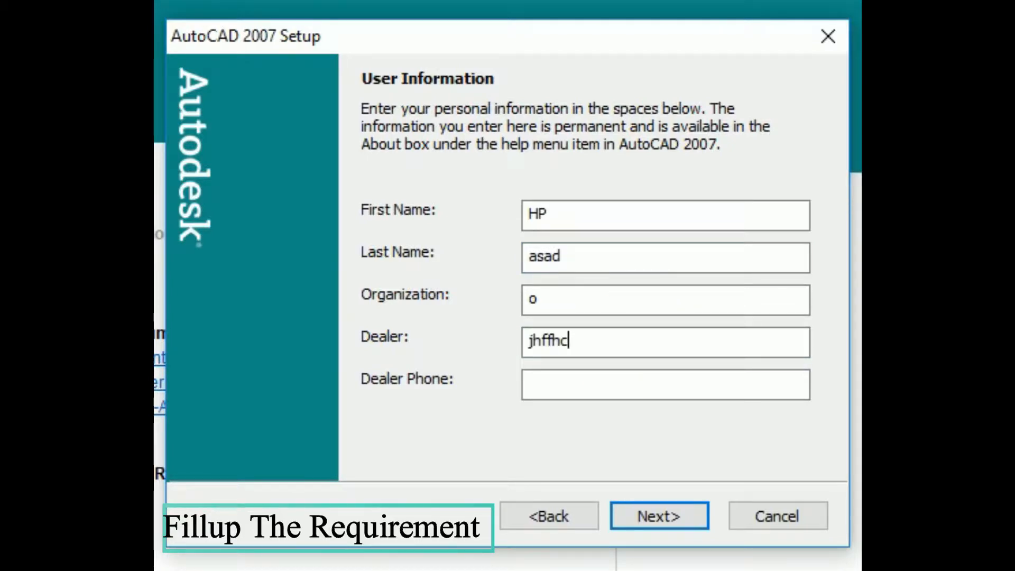
{"action": "left_click", "coordinate": [660, 392]}
{"action": "type", "text": "hf"}
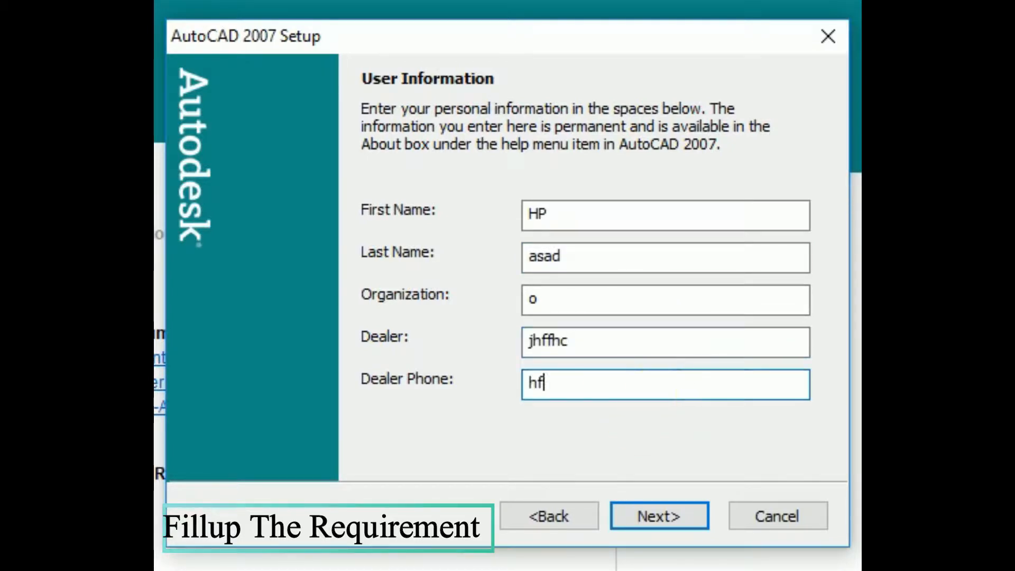
{"action": "type", "text": "hgjg.kg"}
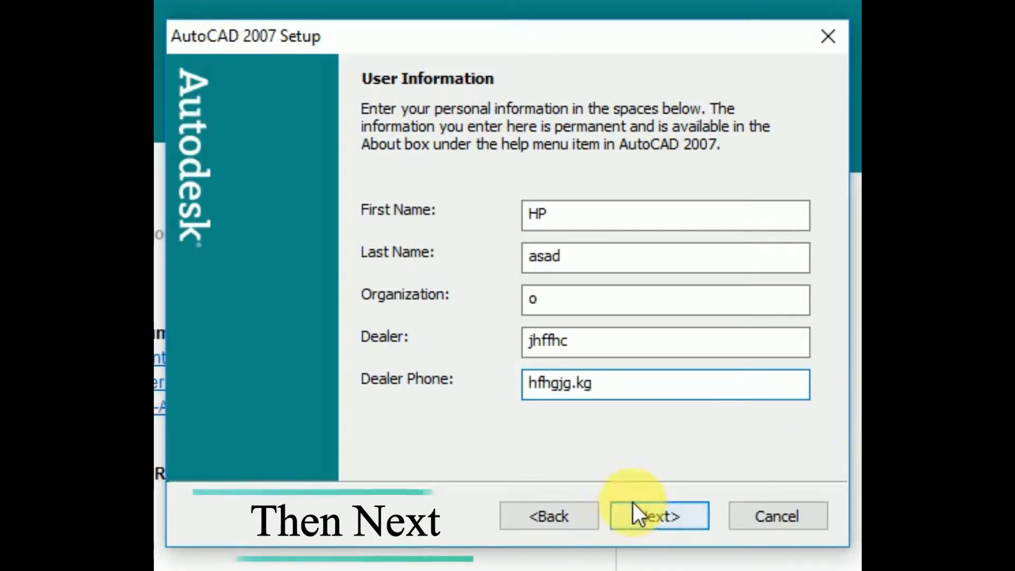
{"action": "left_click", "coordinate": [643, 521]}
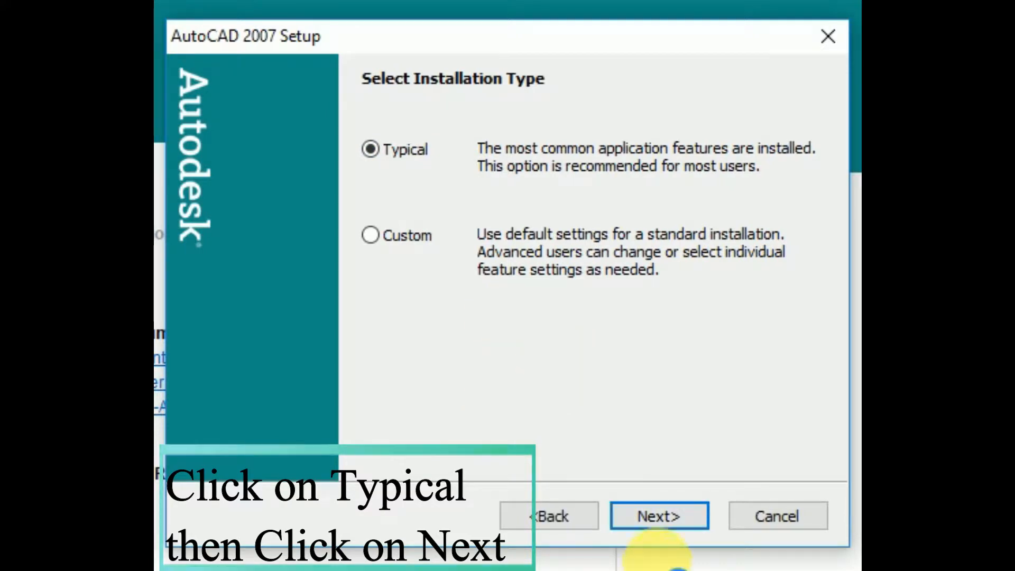
Choose the Typical installation type and include both Express Tools and the Material Library.
{"action": "left_click", "coordinate": [656, 512]}
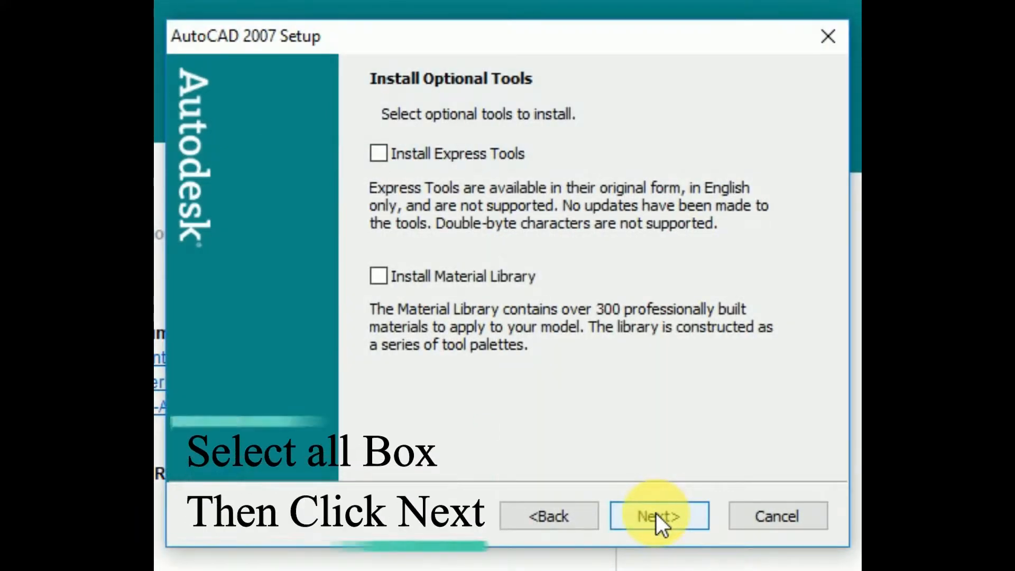
{"action": "left_click", "coordinate": [377, 155]}
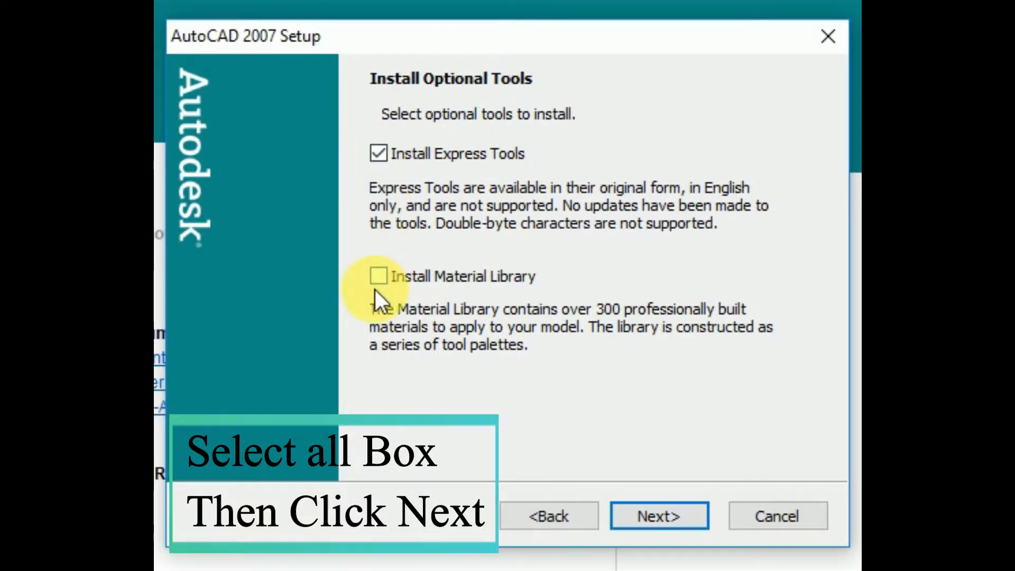
{"action": "left_click", "coordinate": [379, 276]}
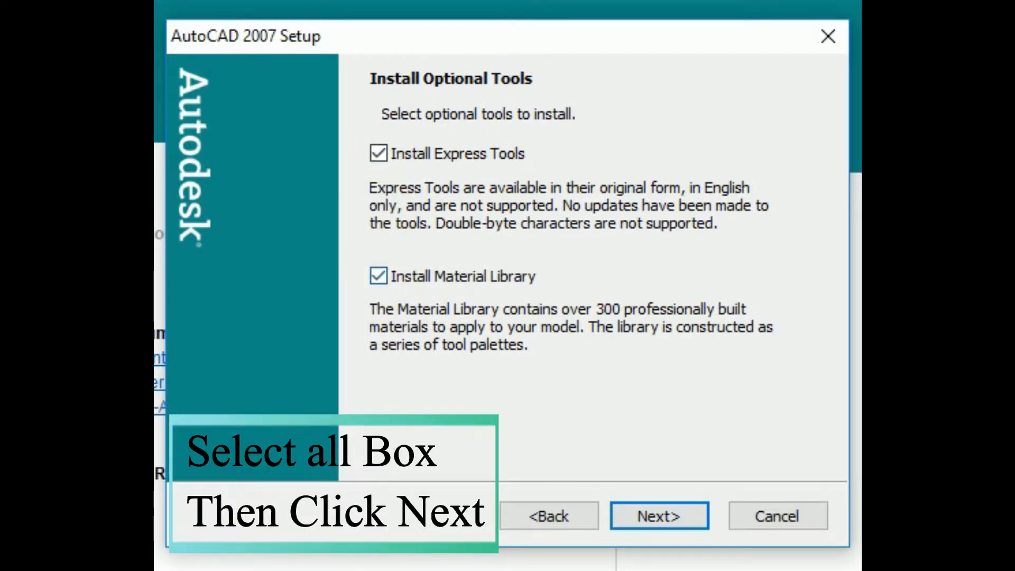
{"action": "left_click", "coordinate": [652, 515]}
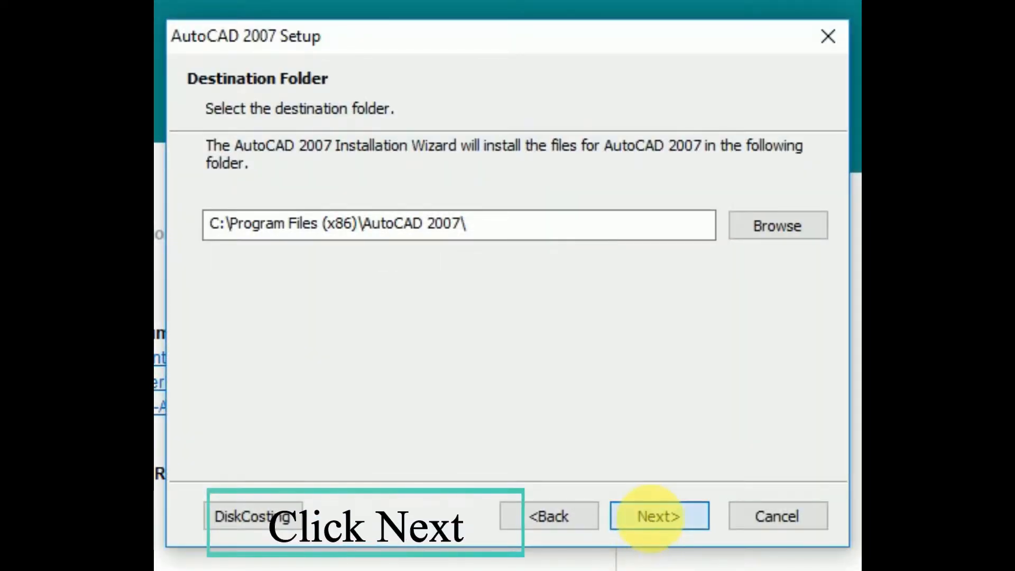
Accept the destination C:\Program Files (x86)\AutoCAD 2007\, Notepad as text editor and the desktop shortcut, and begin the installation.
{"action": "left_click", "coordinate": [653, 516]}
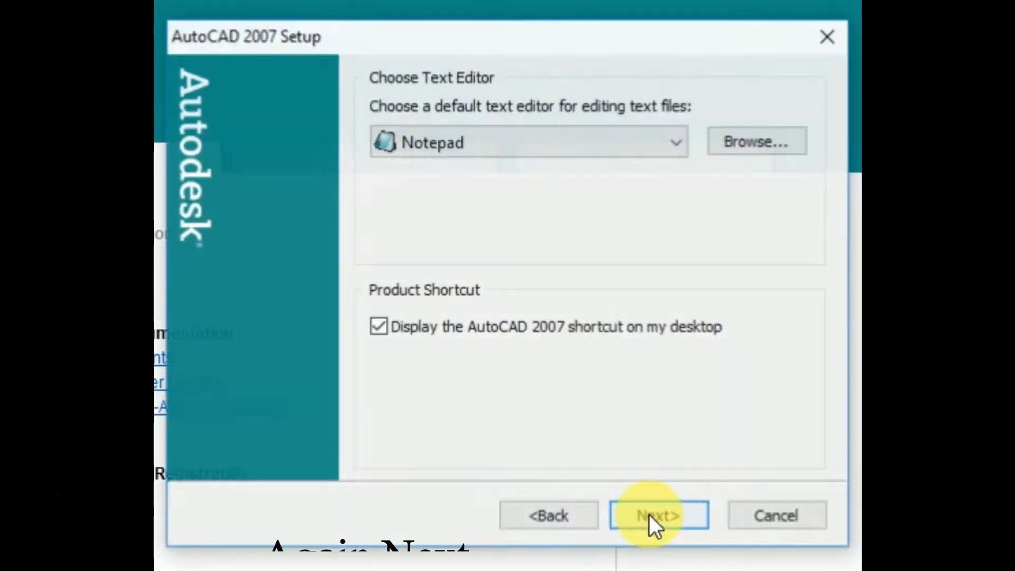
{"action": "left_click", "coordinate": [661, 515]}
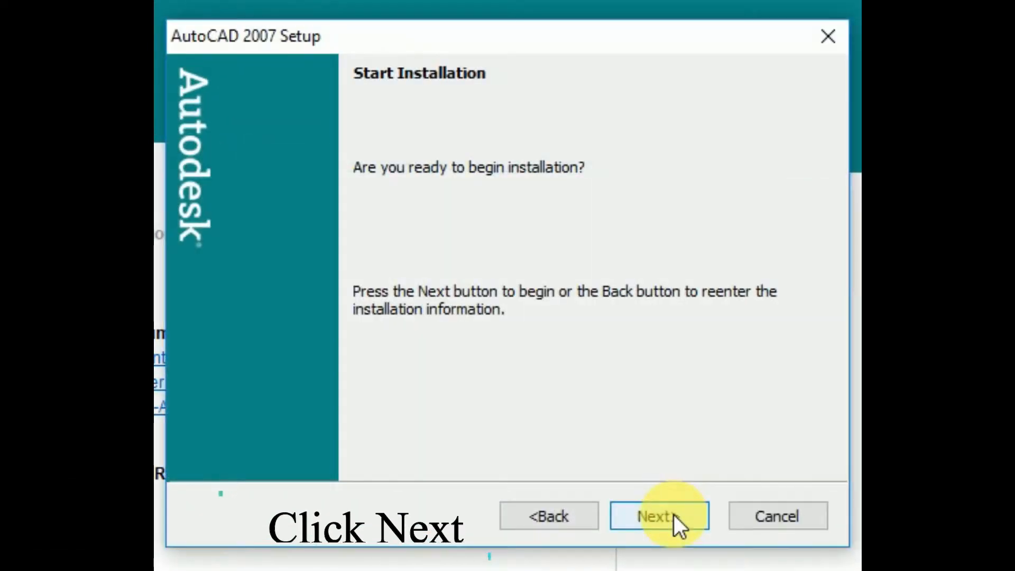
{"action": "left_click", "coordinate": [656, 516]}
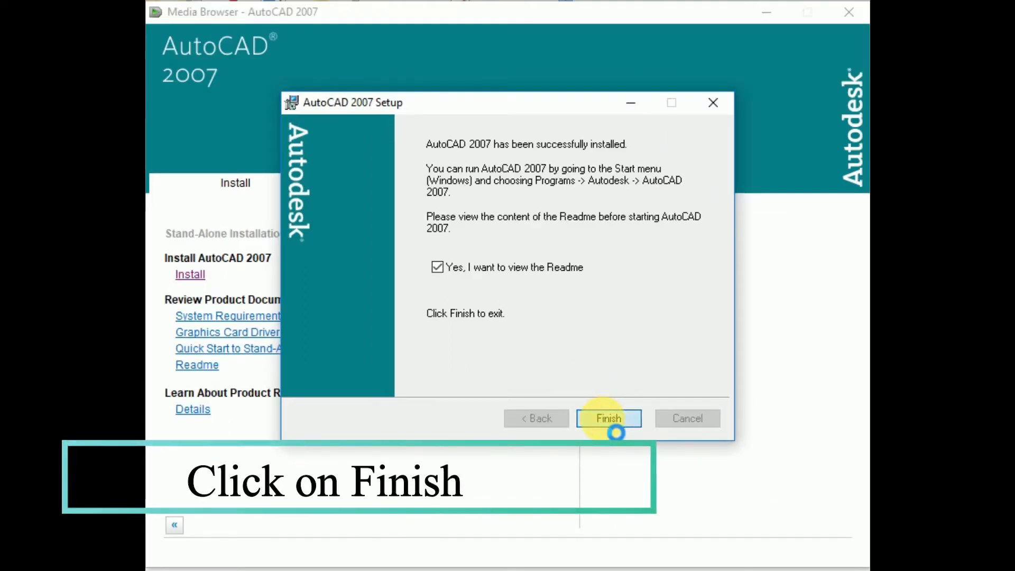
Finish the setup with the Readme option enabled and minimize the Media Browser window.
{"action": "left_click", "coordinate": [609, 418]}
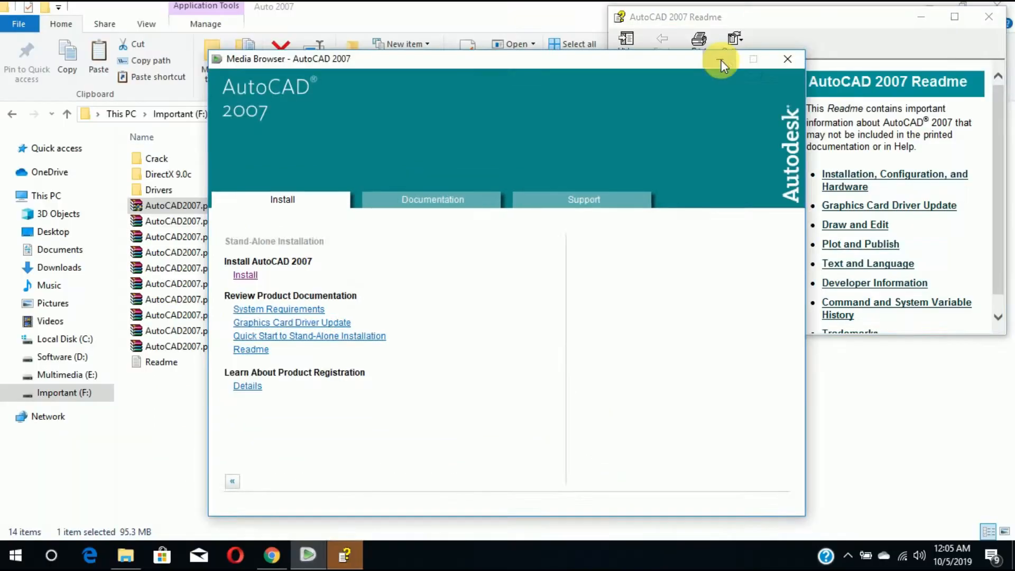
{"action": "left_click", "coordinate": [767, 12]}
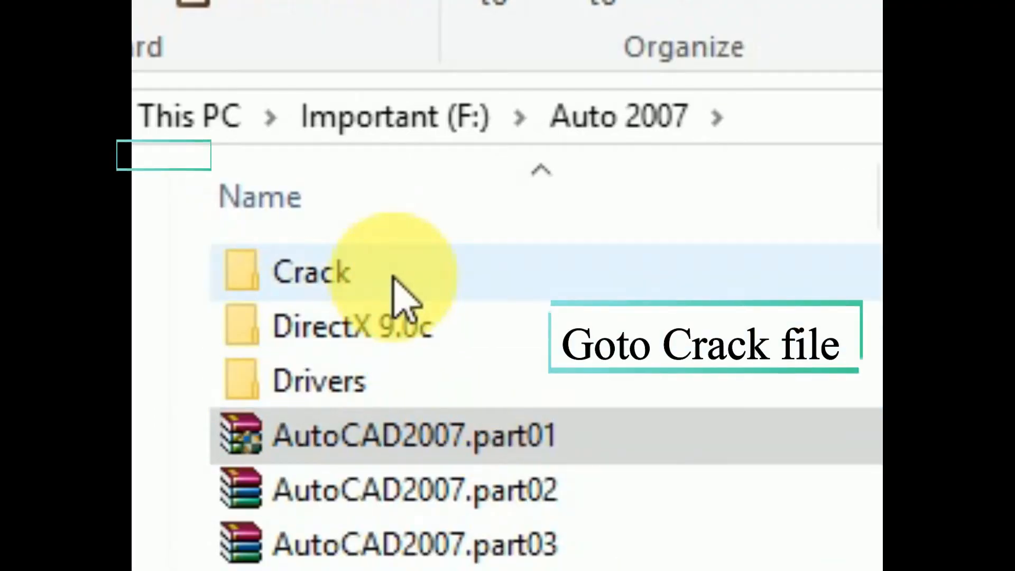
Copy all three files from the Crack folder in Auto 2007 and close the folder window.
{"action": "double_click", "coordinate": [179, 160]}
{"action": "left_click_drag", "start_coordinate": [208, 240], "coordinate": [182, 158]}
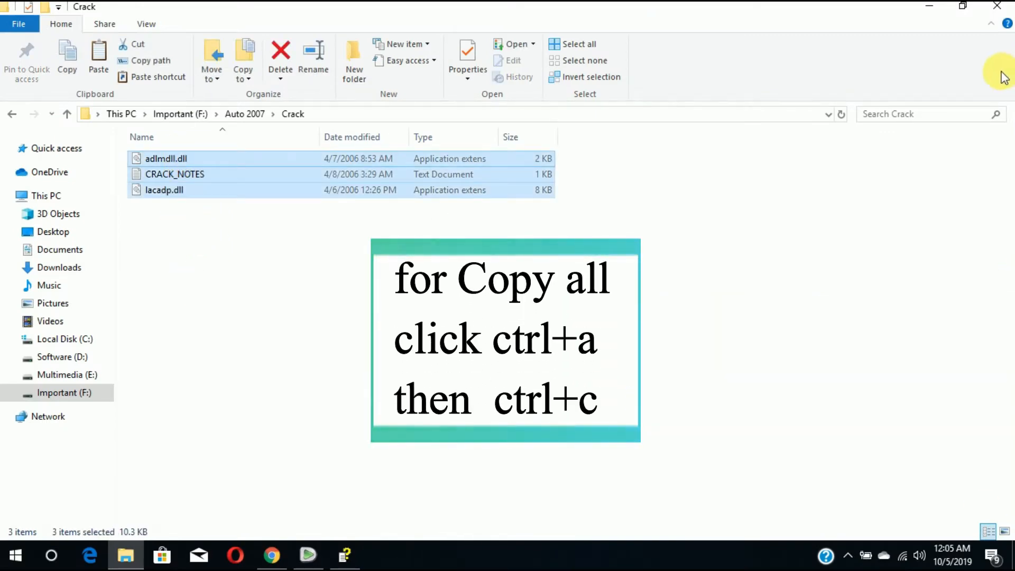
{"action": "left_click", "coordinate": [999, 13]}
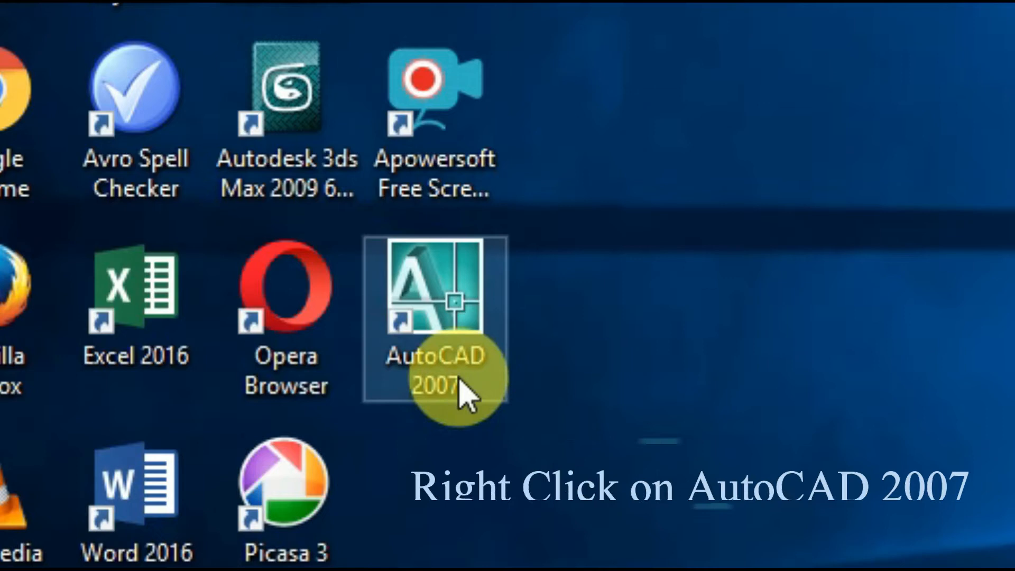
Open the AutoCAD 2007 program folder through the file location in the desktop shortcut's properties.
{"action": "right_click", "coordinate": [203, 353]}
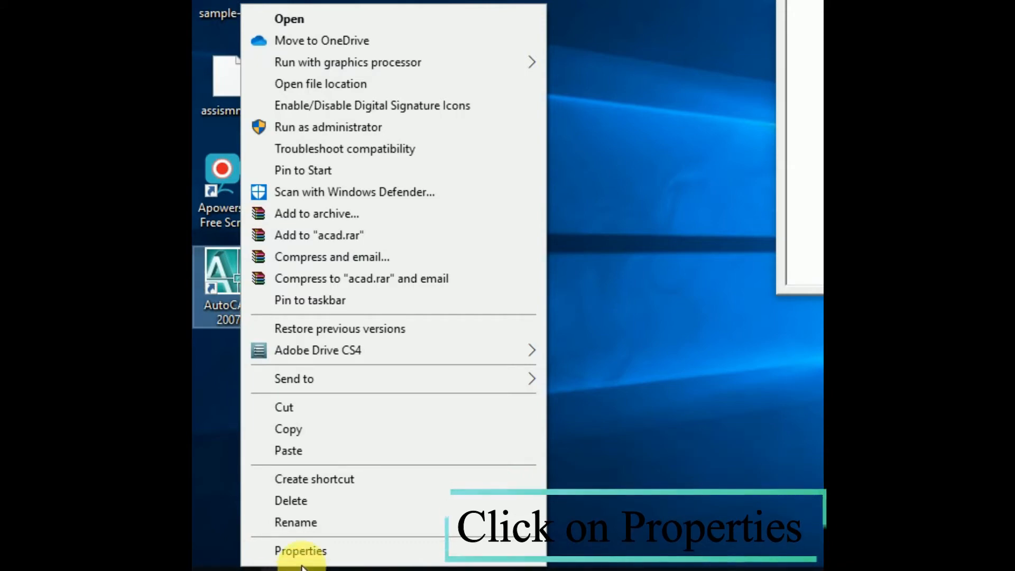
{"action": "left_click", "coordinate": [302, 563]}
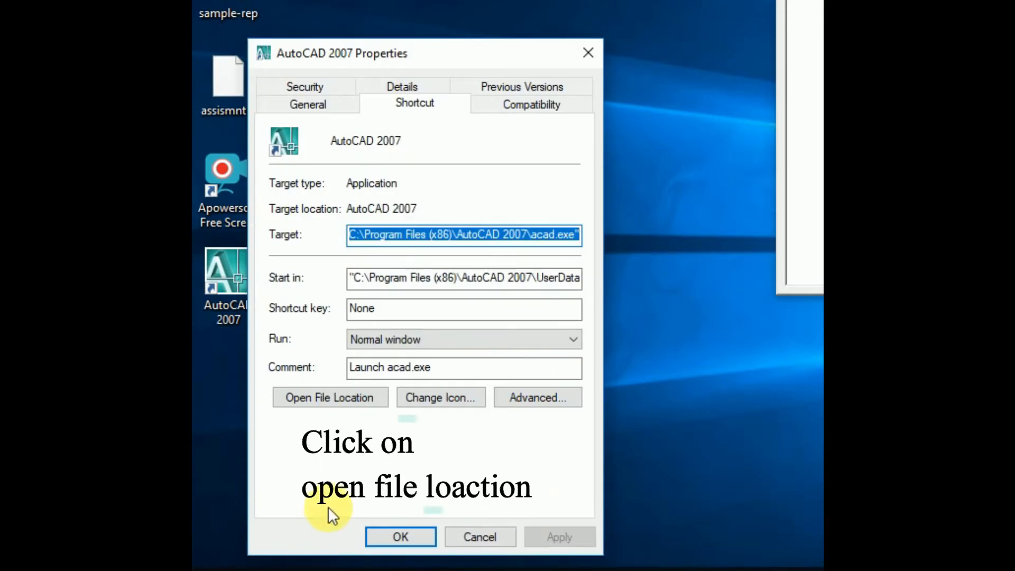
{"action": "left_click", "coordinate": [338, 399]}
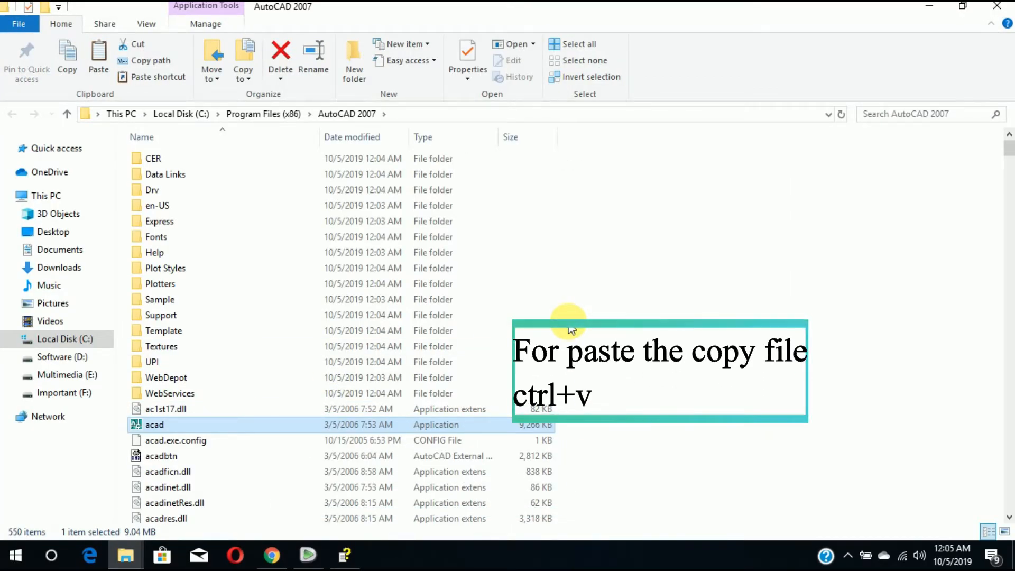
Paste the three copied Crack files into the AutoCAD 2007 folder, replacing the existing ones and granting administrator permission for each.
{"action": "key", "text": "ctrl+v"}
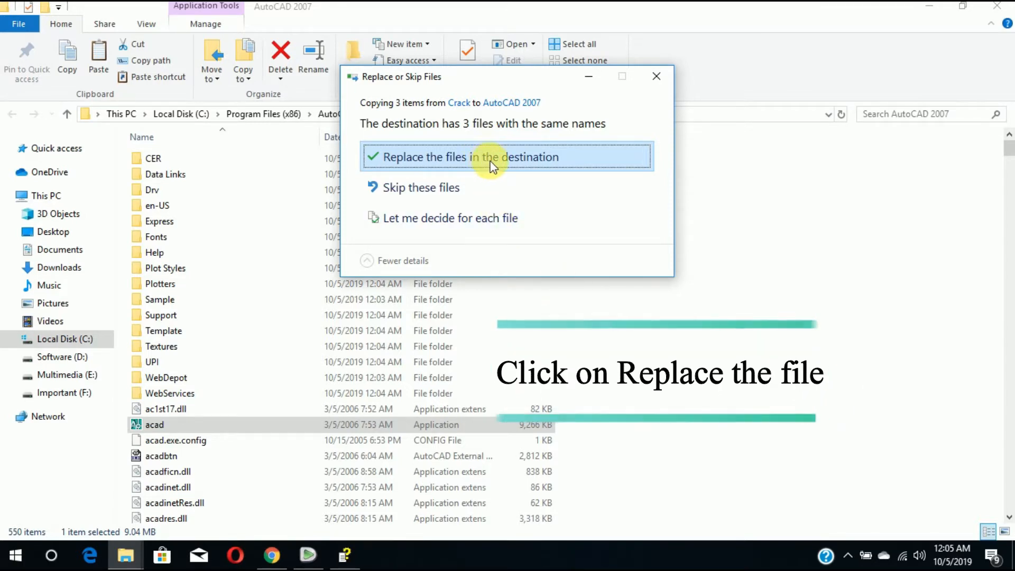
{"action": "left_click", "coordinate": [529, 162]}
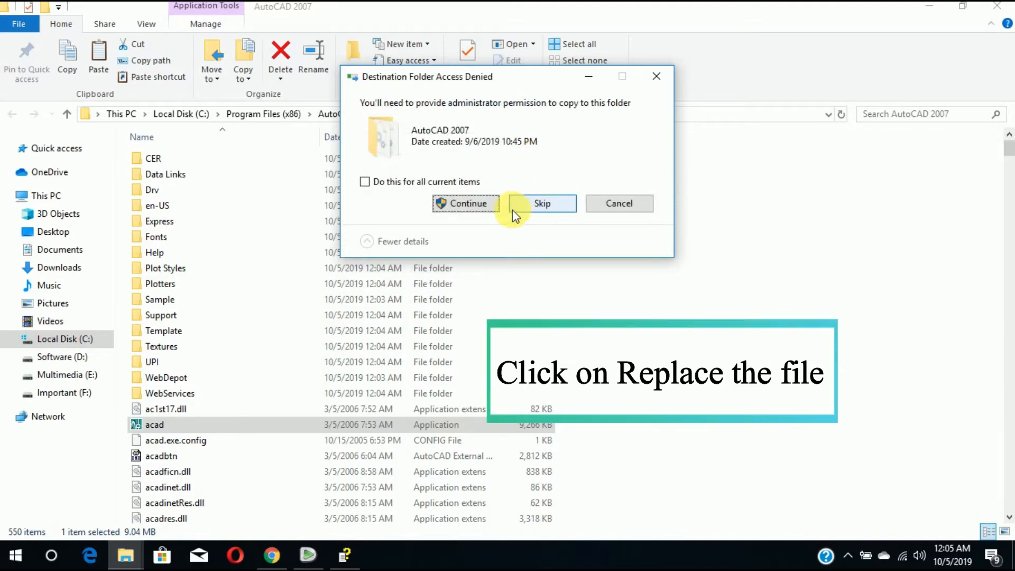
{"action": "left_click", "coordinate": [483, 209]}
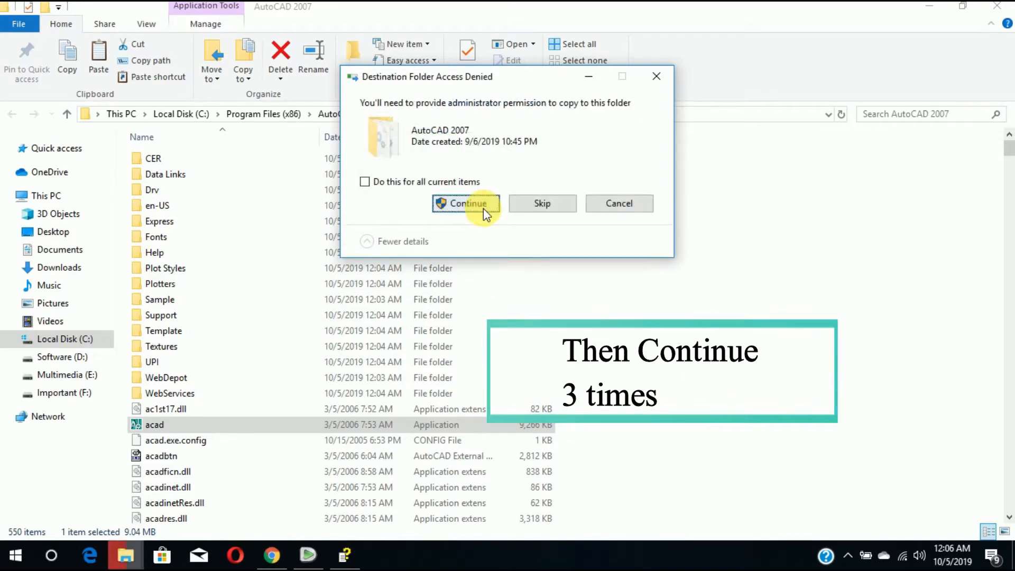
{"action": "left_click", "coordinate": [483, 208]}
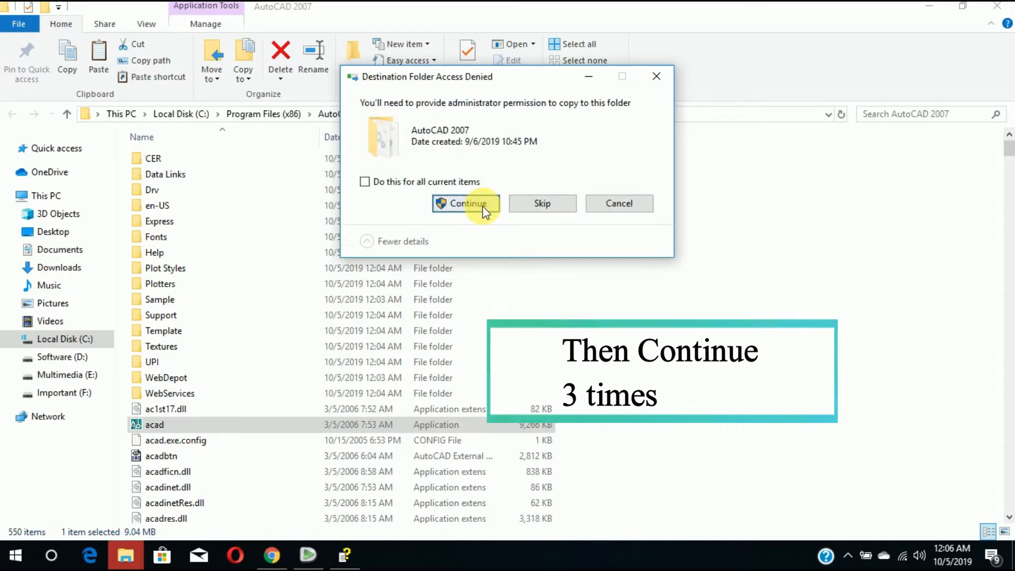
{"action": "left_click", "coordinate": [484, 208]}
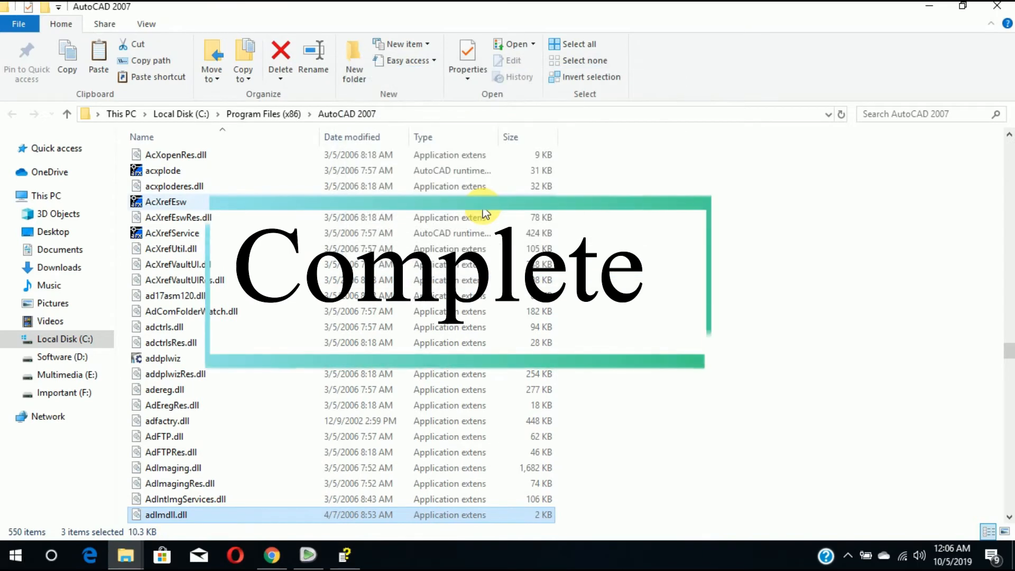
Deselect the pasted files and close both the AutoCAD 2007 folder window and the shortcut's properties.
{"action": "left_click", "coordinate": [740, 257]}
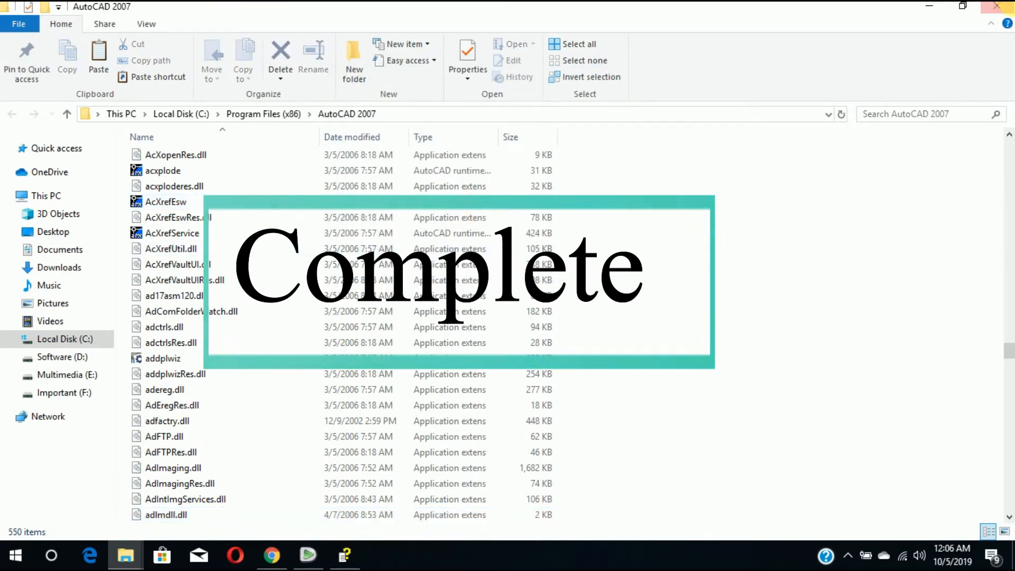
{"action": "left_click", "coordinate": [997, 6]}
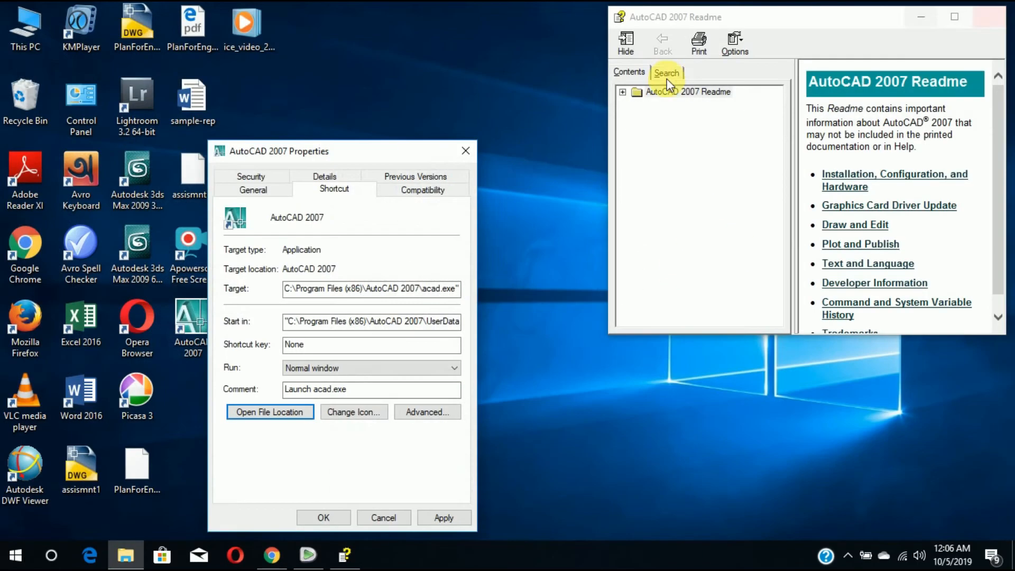
{"action": "left_click", "coordinate": [465, 152]}
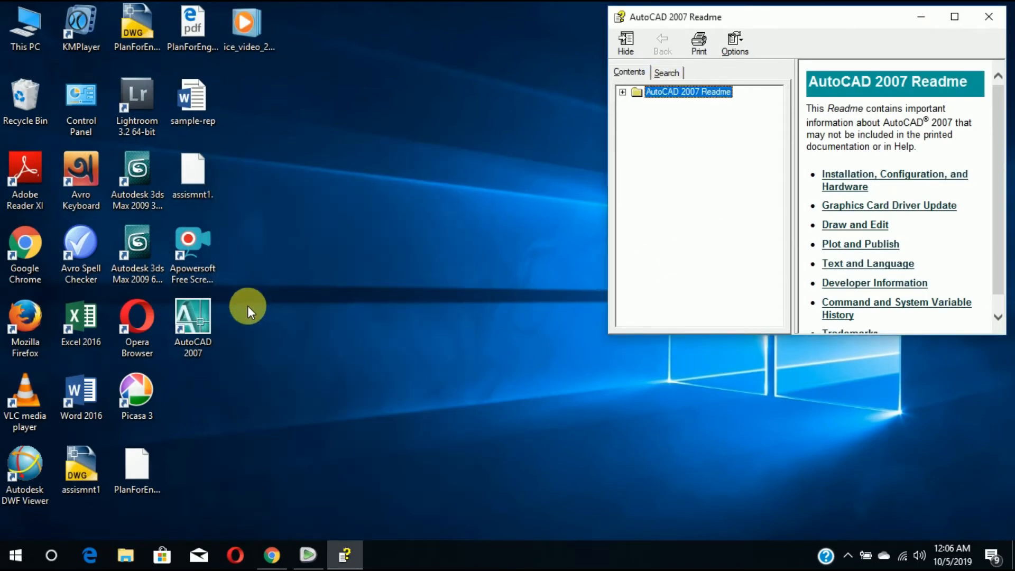
Launch AutoCAD 2007 in the AutoCAD Classic workspace, opting out of seeing the Workspaces and New Features Workshop prompts again.
{"action": "double_click", "coordinate": [205, 326]}
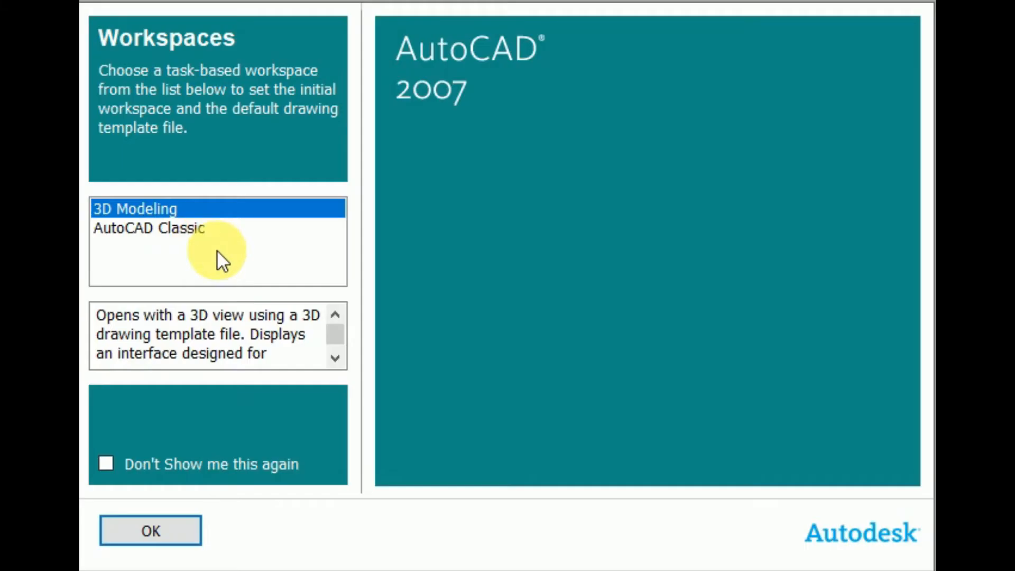
{"action": "left_click", "coordinate": [166, 229]}
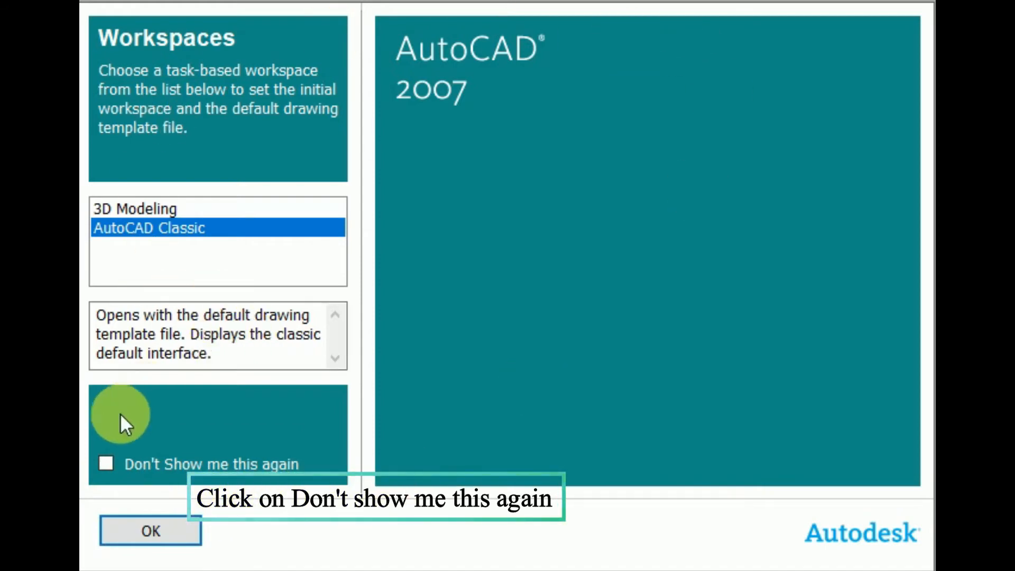
{"action": "left_click", "coordinate": [106, 464]}
{"action": "left_click", "coordinate": [141, 540]}
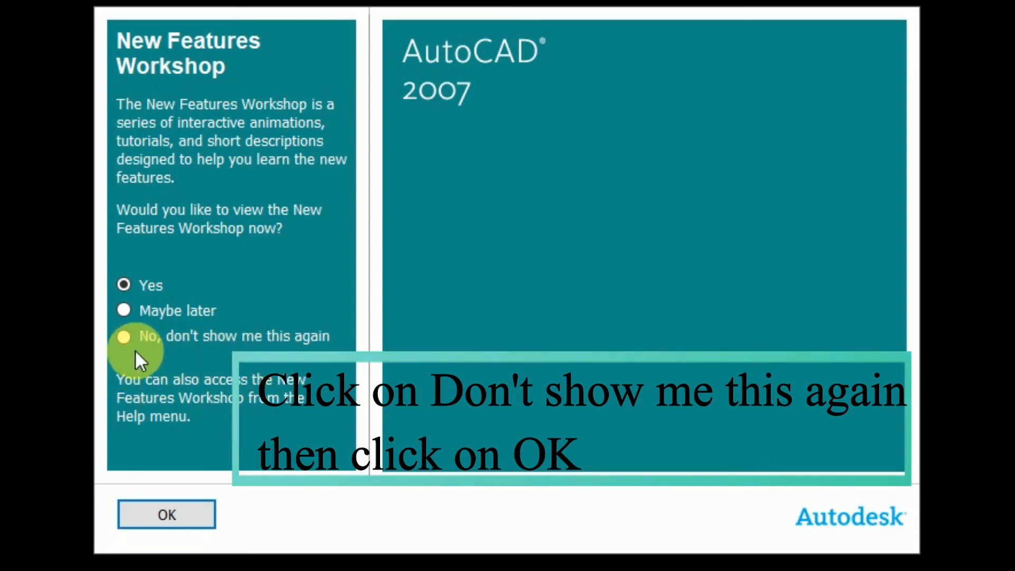
{"action": "left_click", "coordinate": [125, 339]}
{"action": "left_click", "coordinate": [288, 422]}
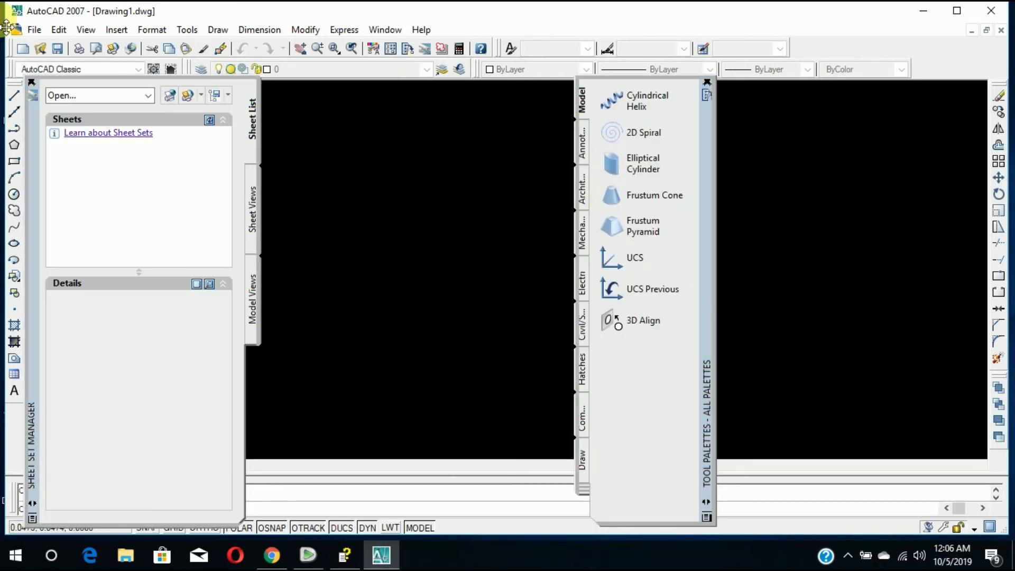
Clear the drawing area by closing the Sheet Set Manager, the Tool Palettes and the Performance Tuner notification.
{"action": "left_click", "coordinate": [31, 82]}
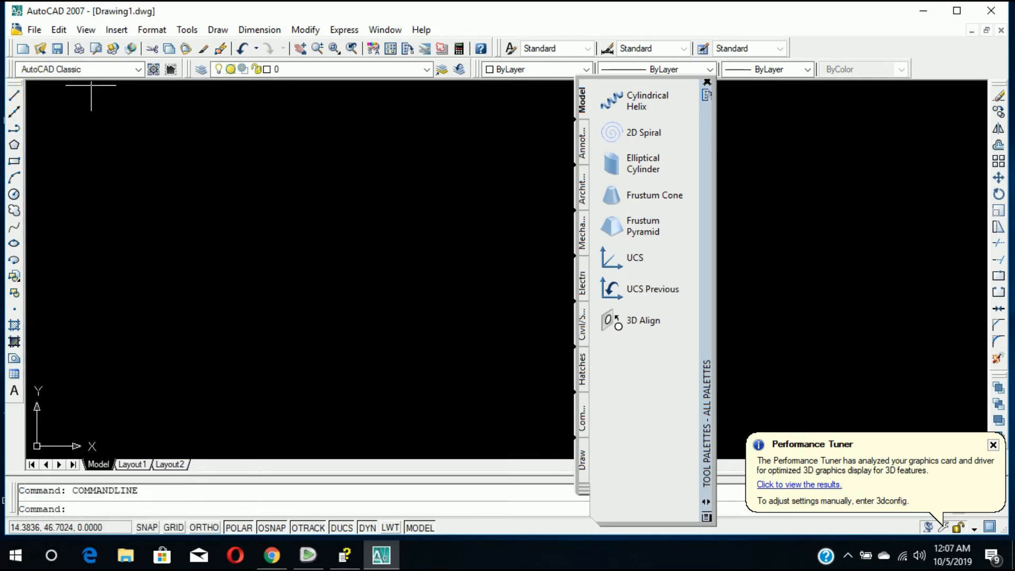
{"action": "left_click", "coordinate": [707, 81]}
{"action": "left_click", "coordinate": [600, 253]}
{"action": "left_click", "coordinate": [840, 315]}
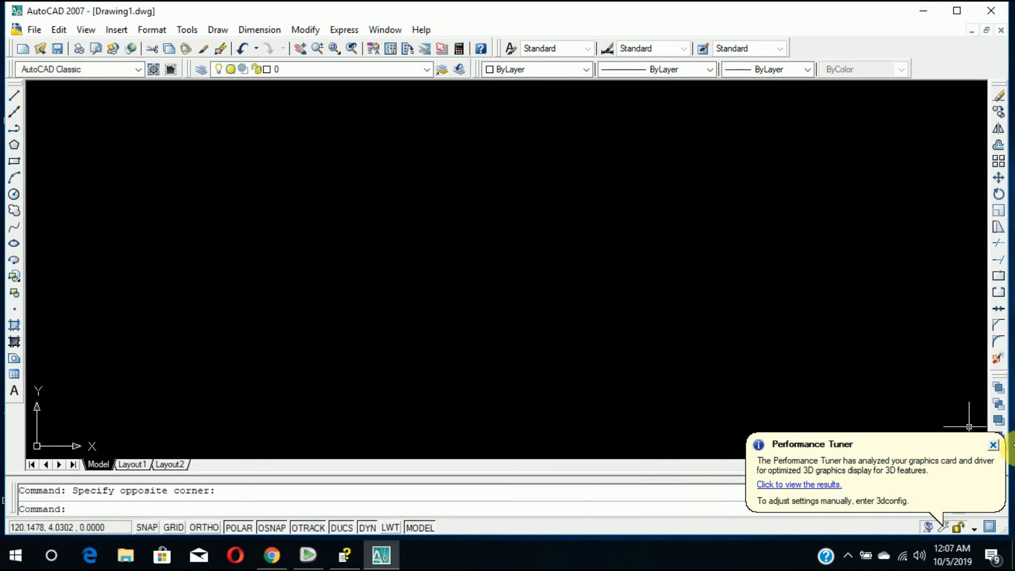
{"action": "left_click", "coordinate": [993, 445]}
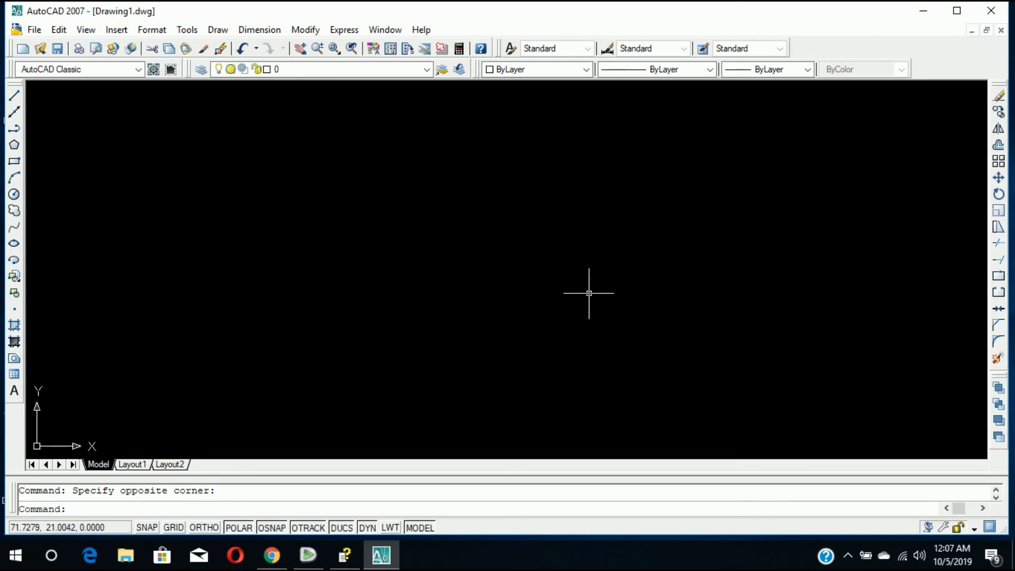